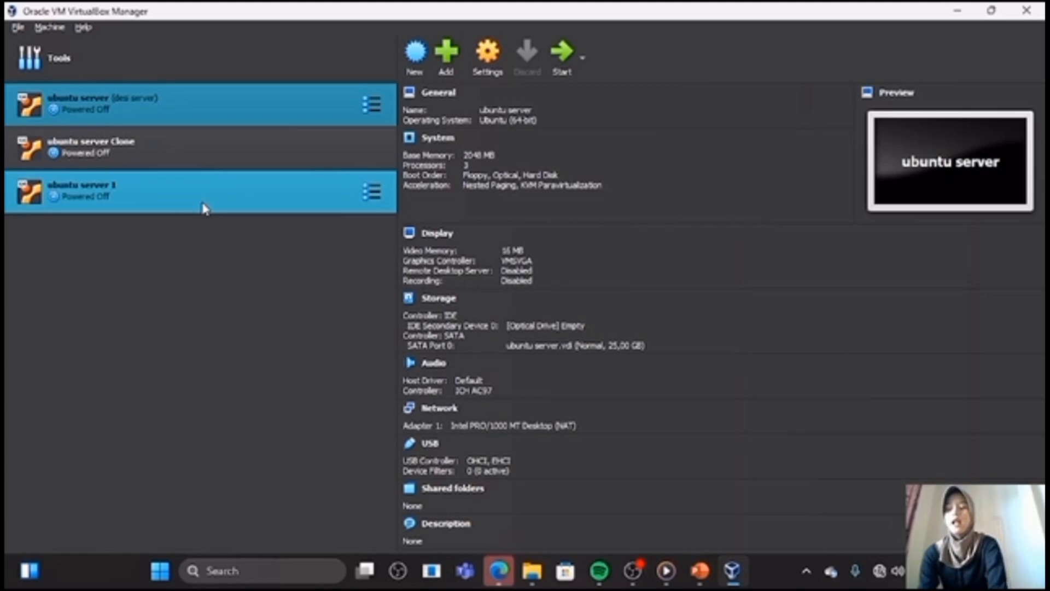
key("alt+Tab")
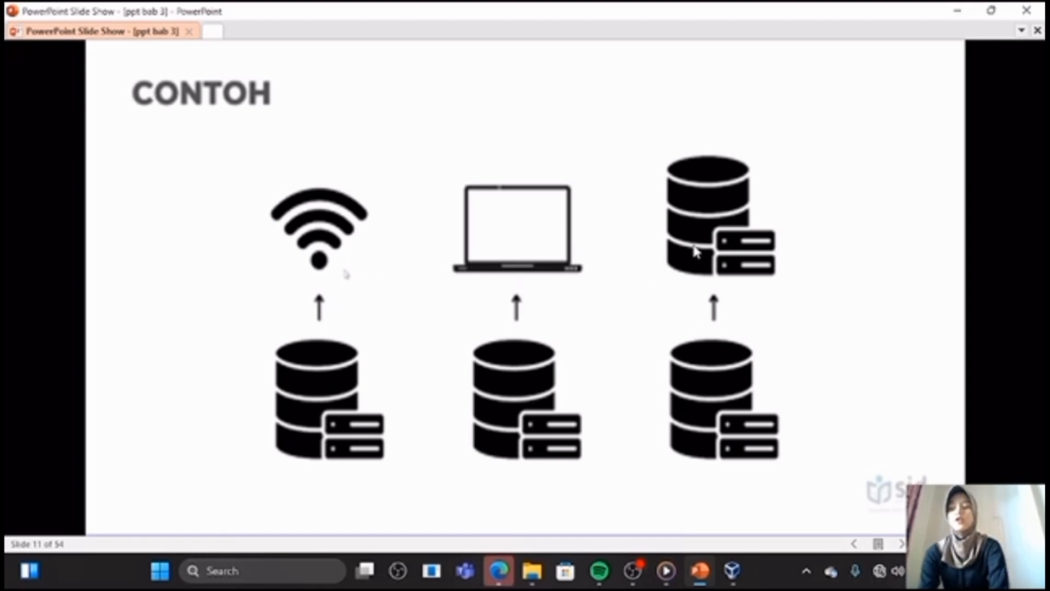
left_click(731, 575)
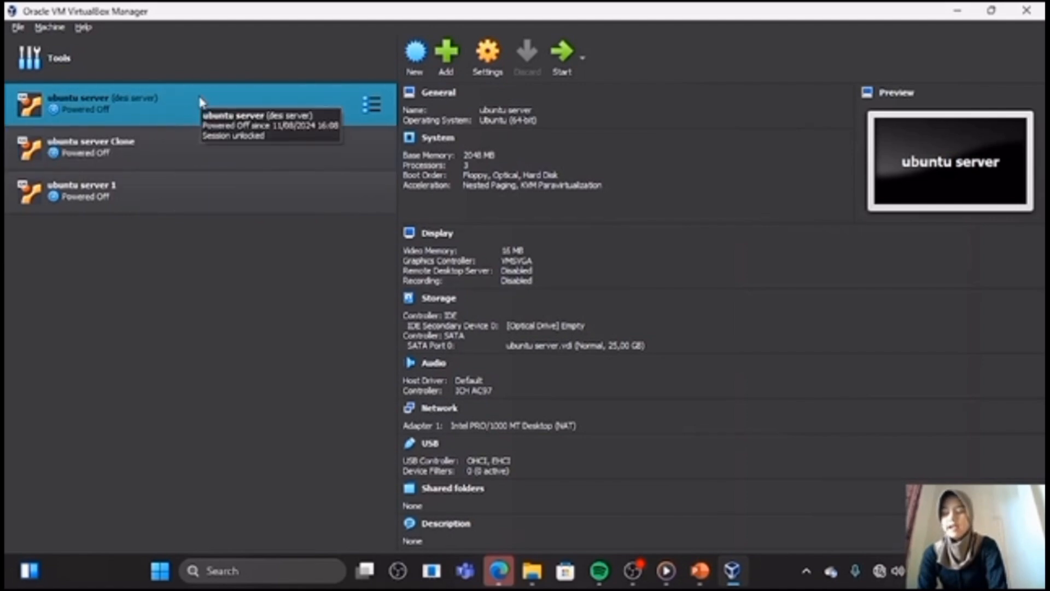
left_click(191, 148, "ctrl")
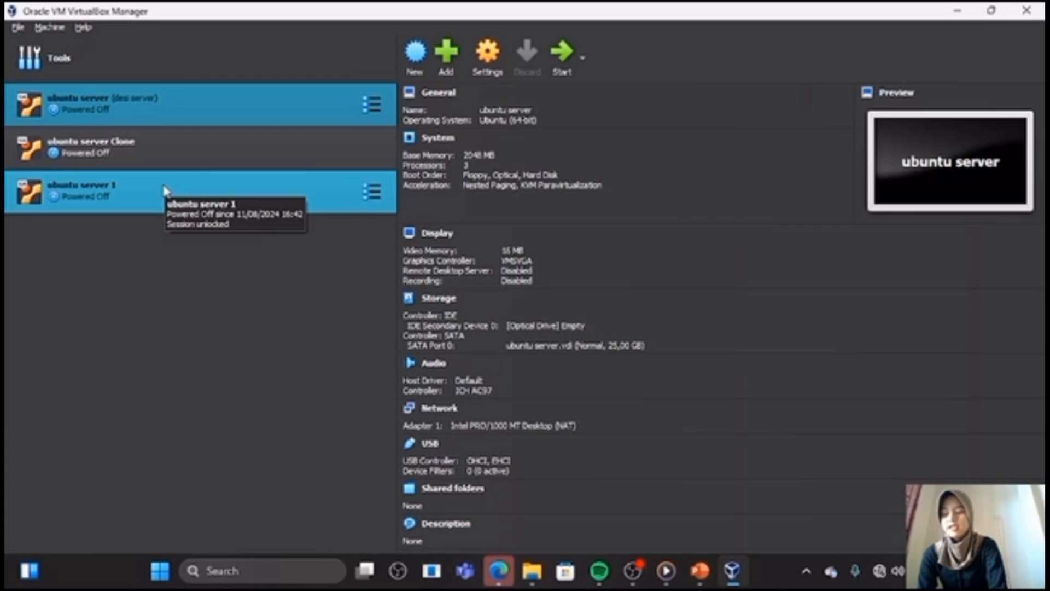
Examine the advanced network settings of Adapter 1, including the MAC address, for the ubuntu server Clone machine
left_click(260, 161)
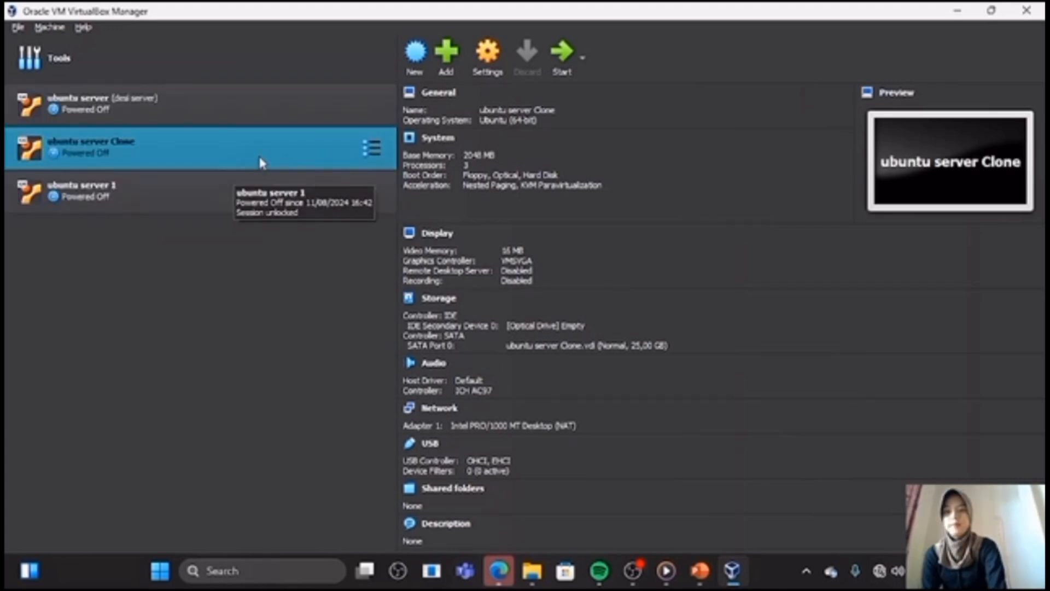
right_click(261, 163)
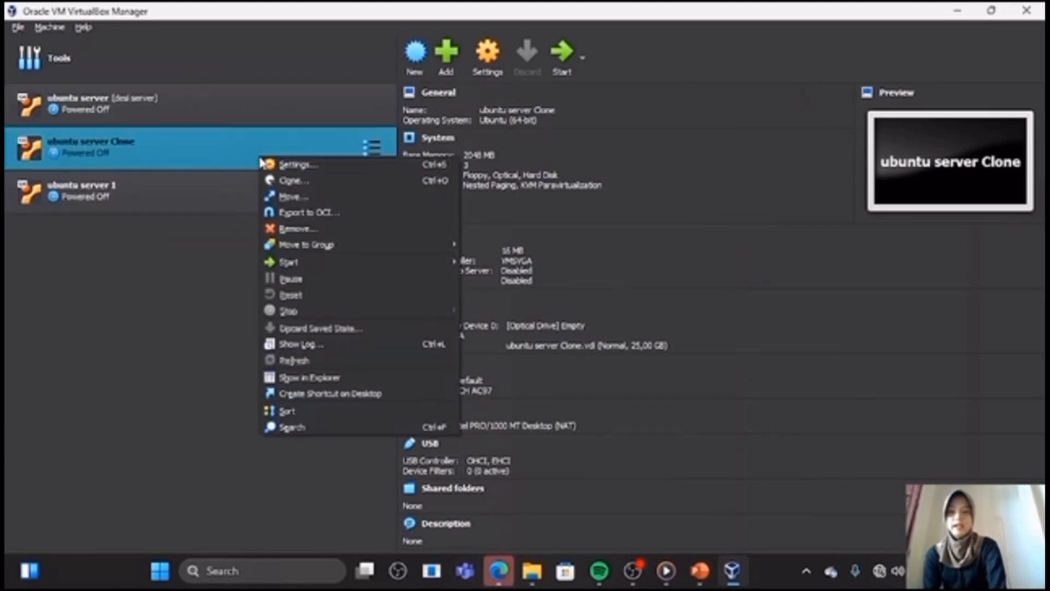
left_click(297, 166)
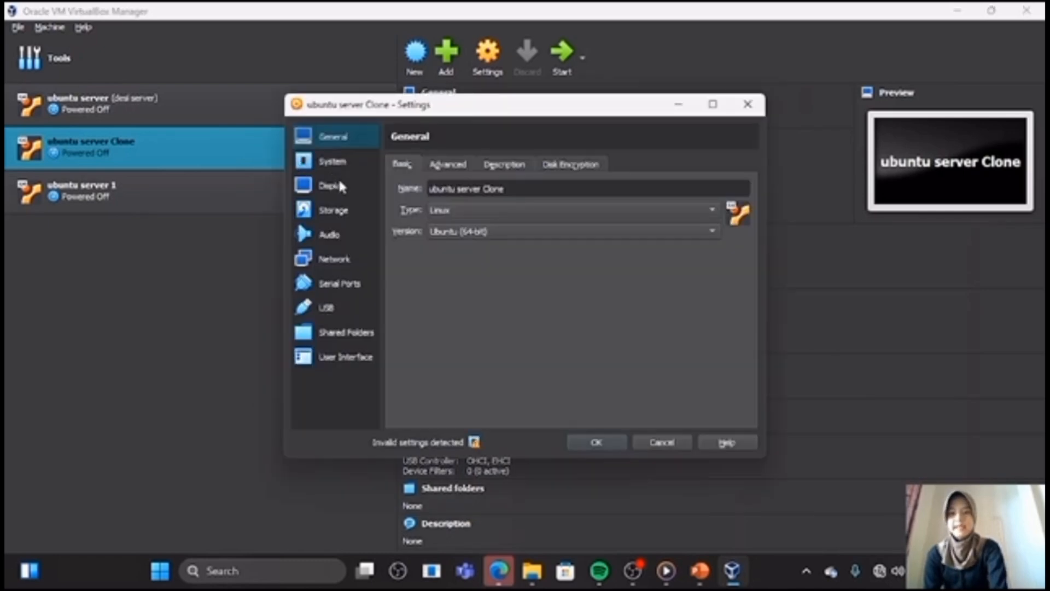
left_click(354, 255)
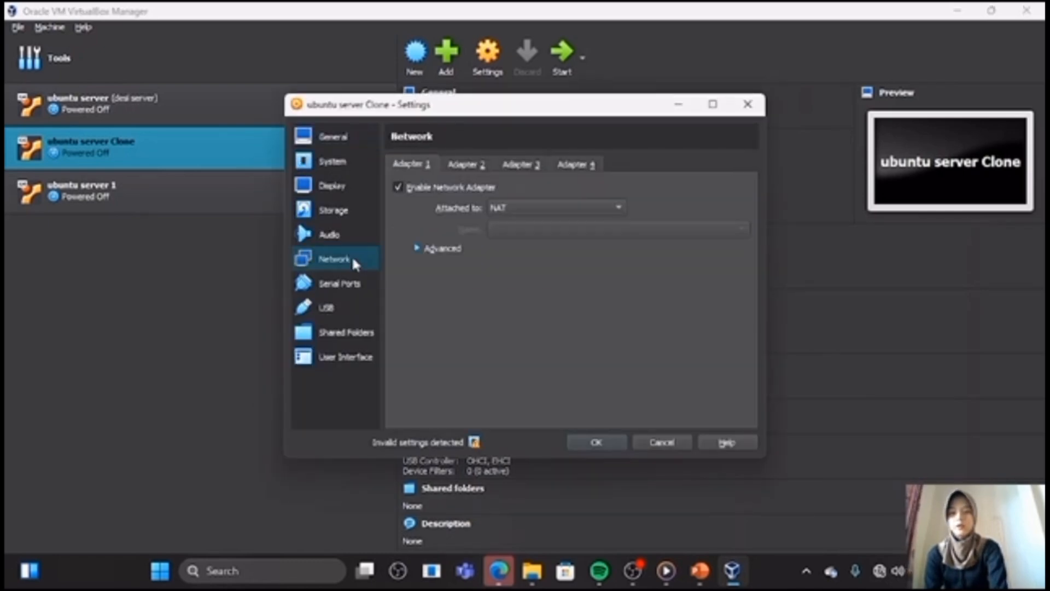
left_click(430, 250)
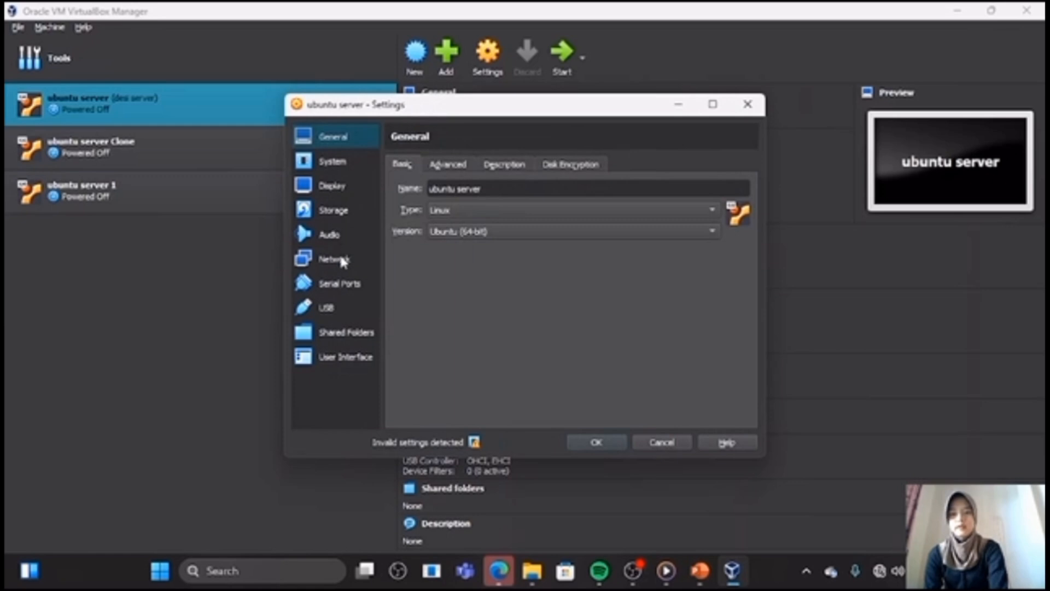
Check the MAC address of Adapter 1 in the original ubuntu server machine's settings, leaving them without changes
left_click(335, 259)
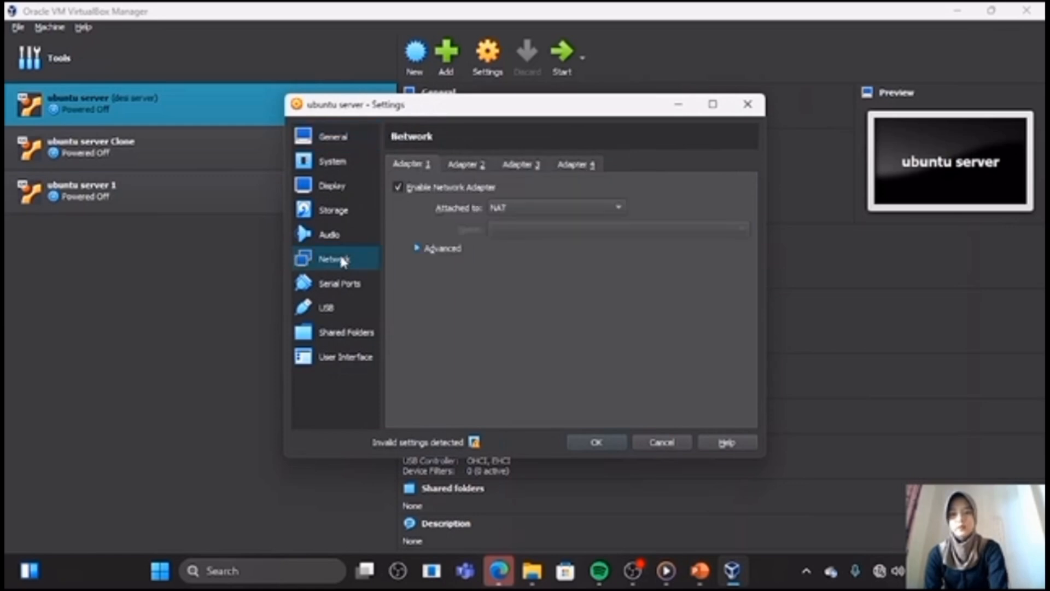
left_click(444, 250)
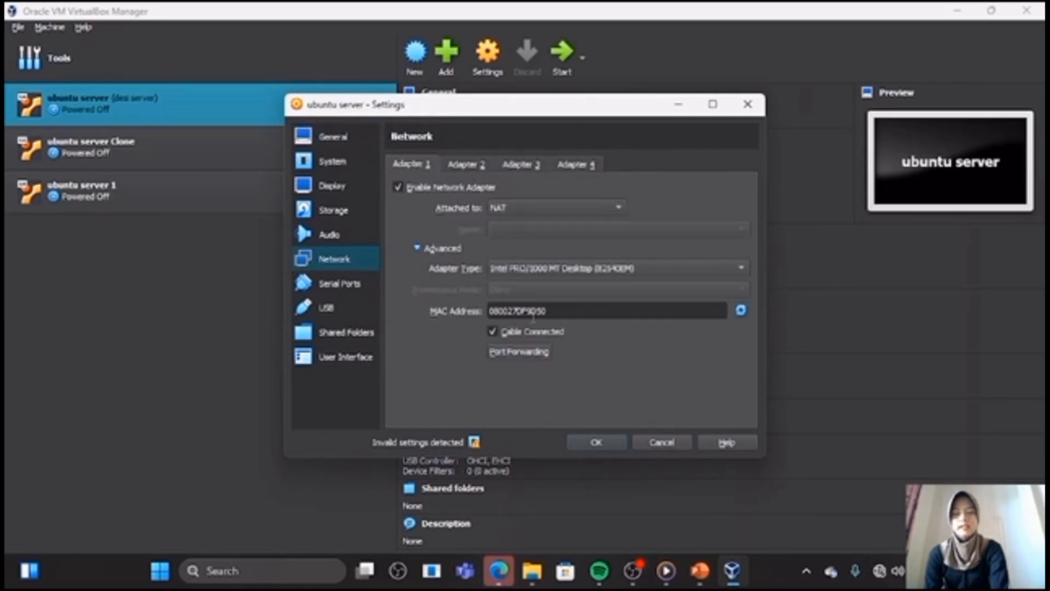
left_click(748, 103)
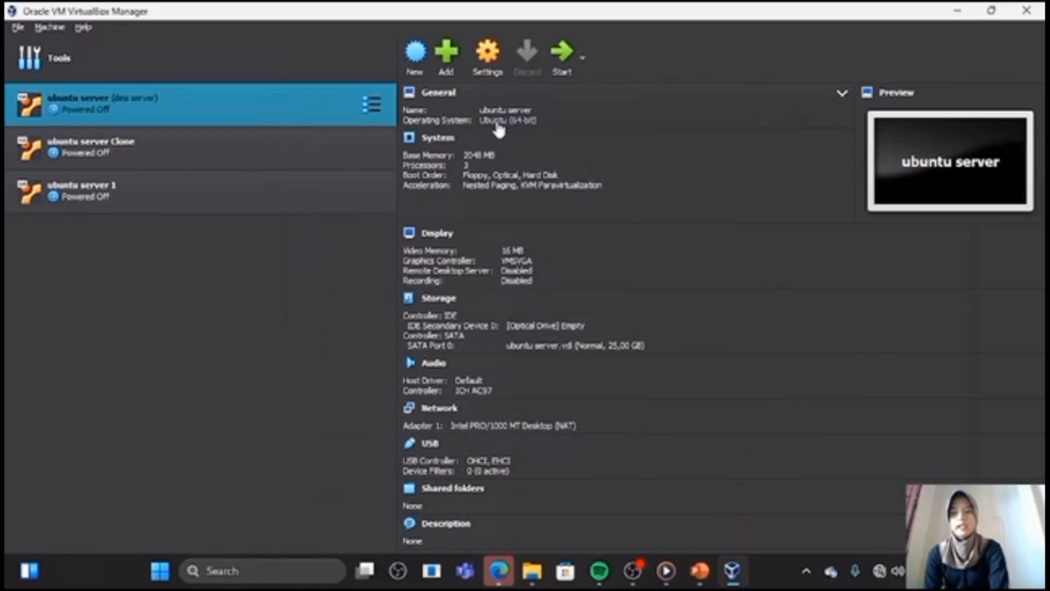
Check the MAC address of Adapter 1 in the ubuntu server 1 machine's network settings, leaving them without changes
right_click(302, 190)
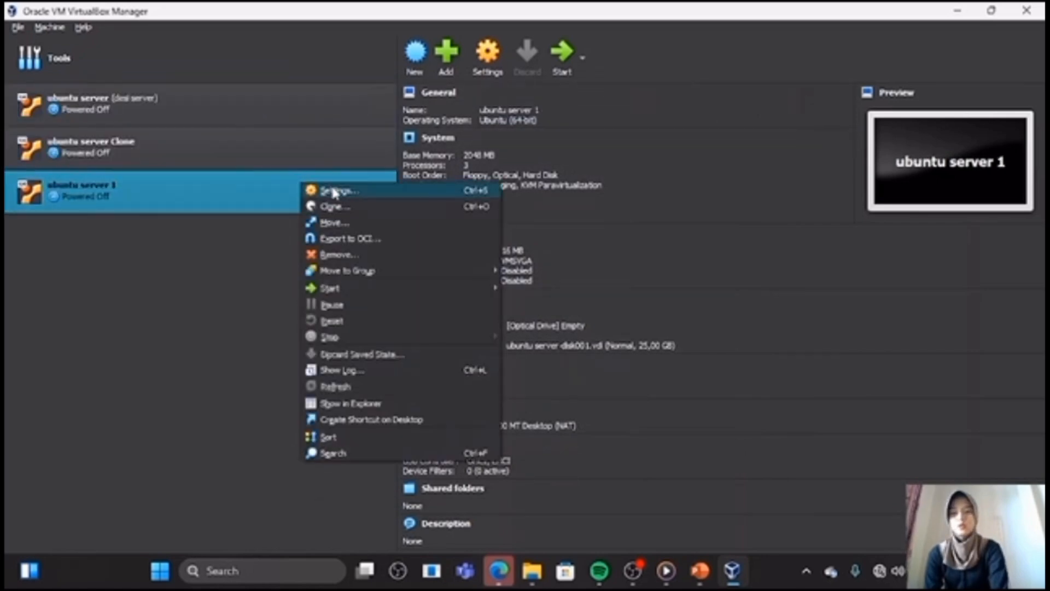
left_click(318, 190)
left_click(428, 246)
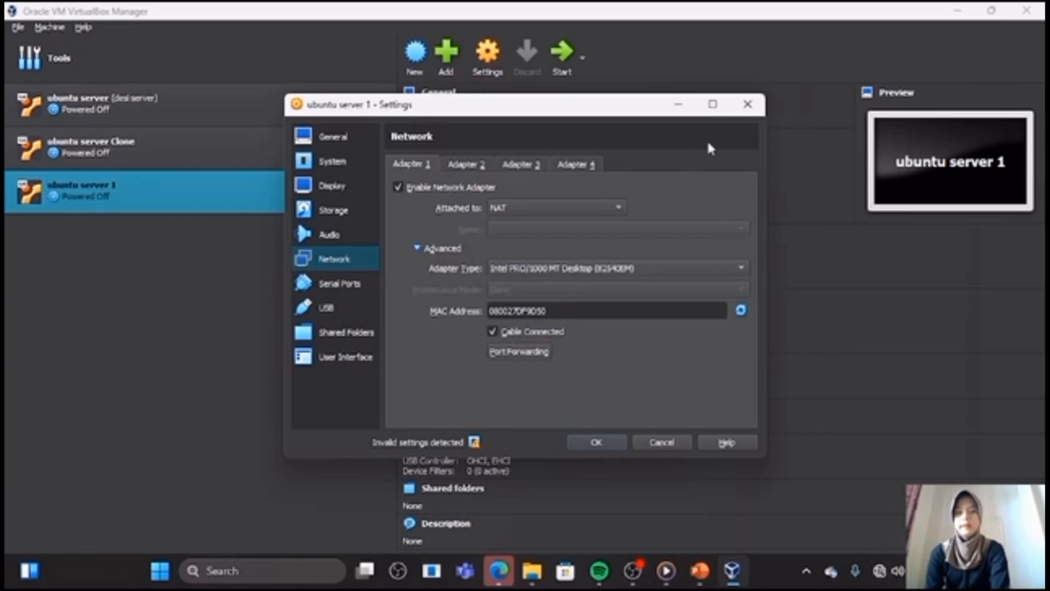
left_click(746, 104)
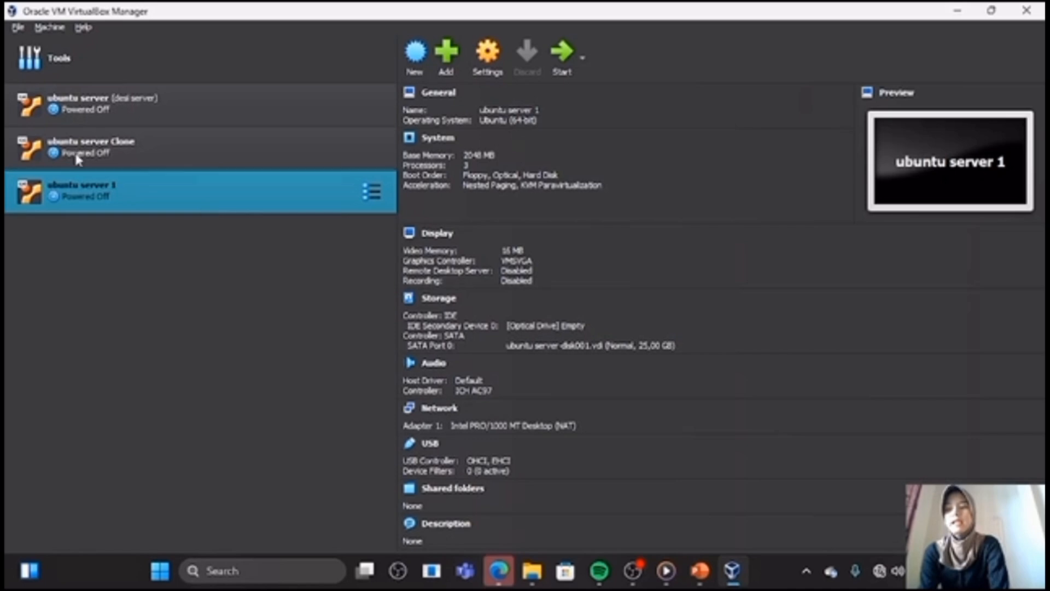
Generate a new random MAC address for Adapter 1 of ubuntu server Clone and save its settings
left_click(156, 144)
right_click(325, 141)
left_click(370, 149)
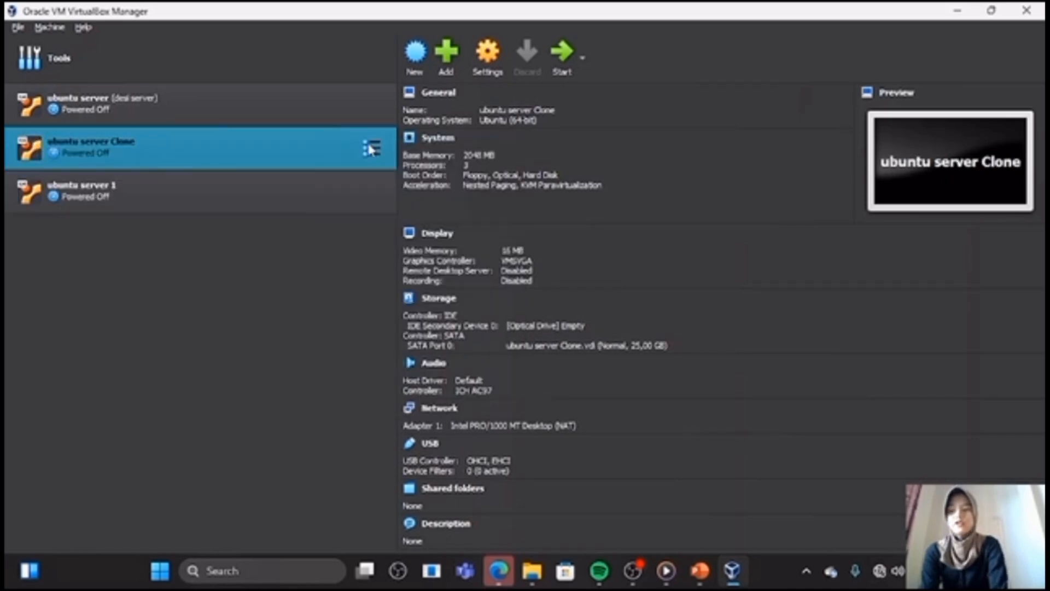
left_click(335, 259)
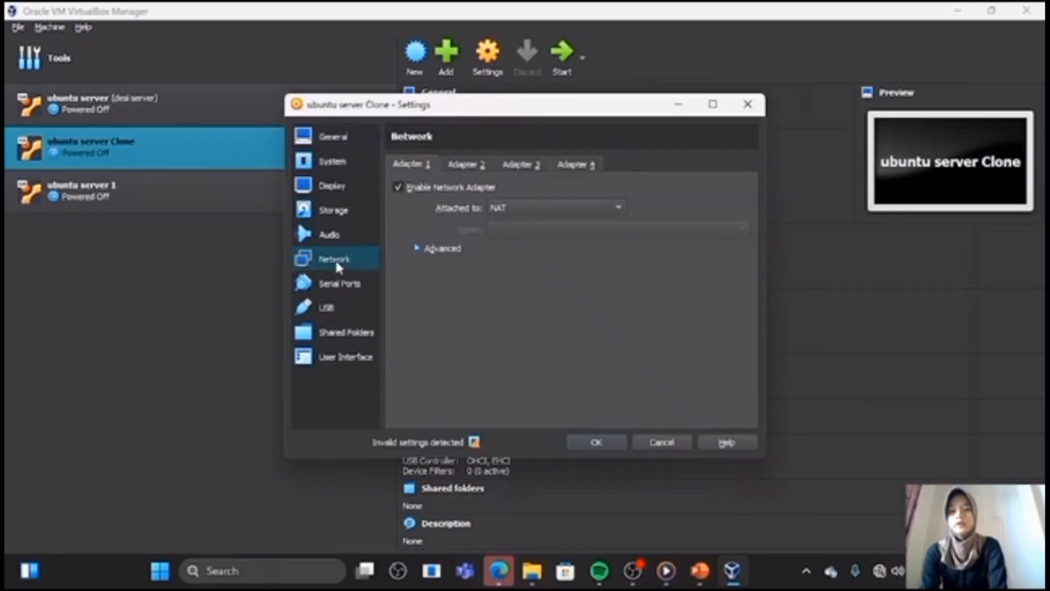
left_click(443, 249)
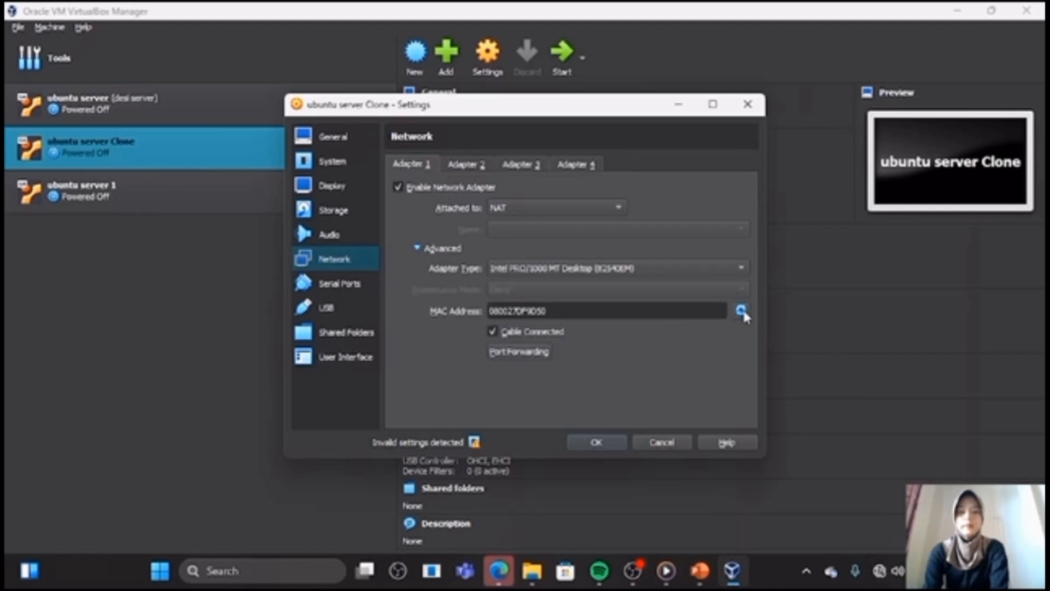
left_click(741, 312)
left_click(596, 443)
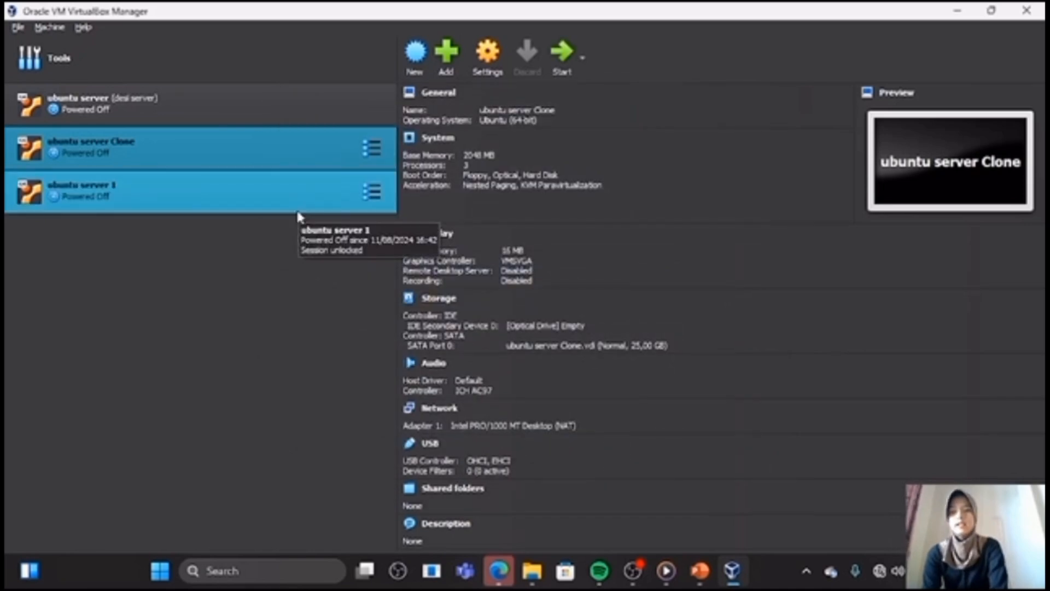
Generate a new random MAC address for Adapter 1 of ubuntu server 1 and save its settings
left_click(296, 207)
key("ctrl+s")
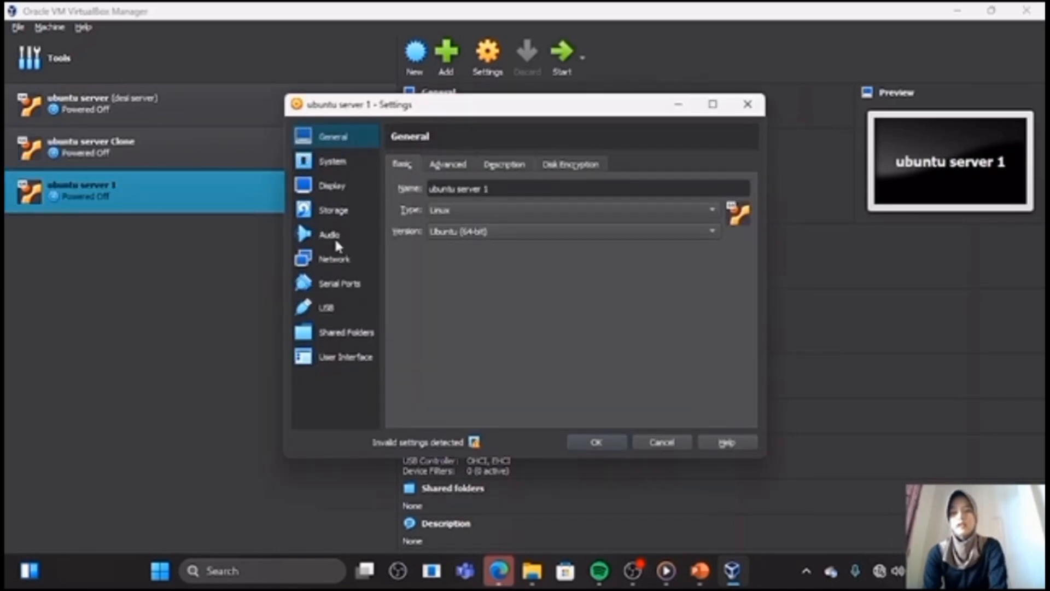
left_click(337, 259)
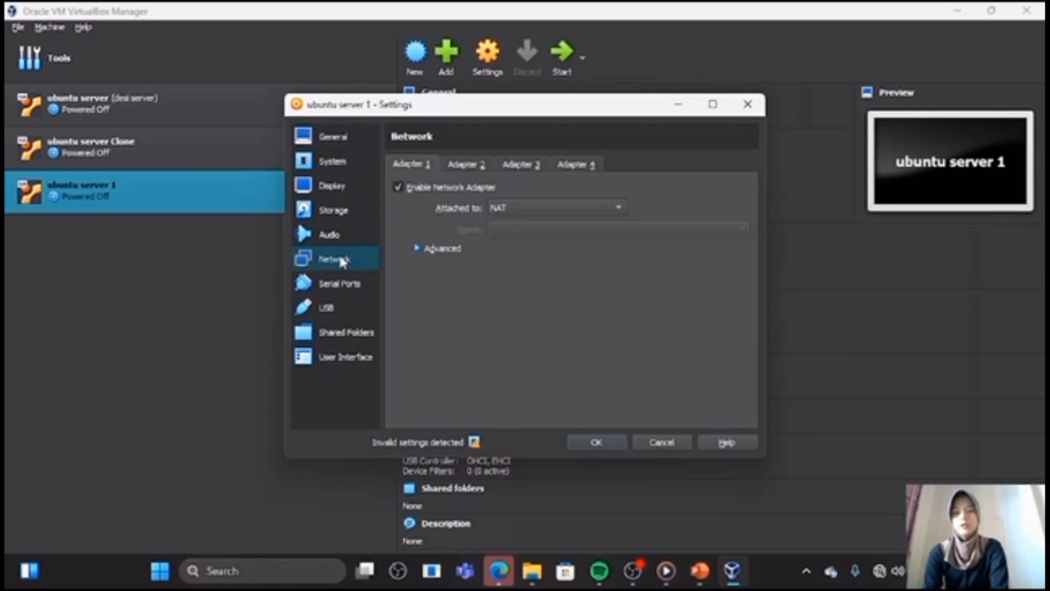
left_click(459, 247)
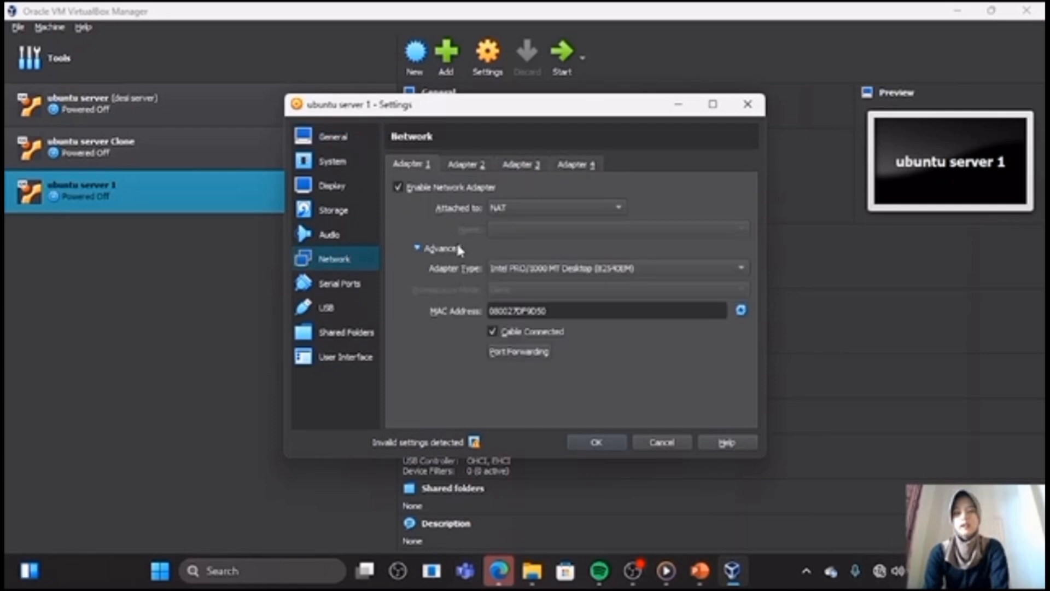
left_click(741, 311)
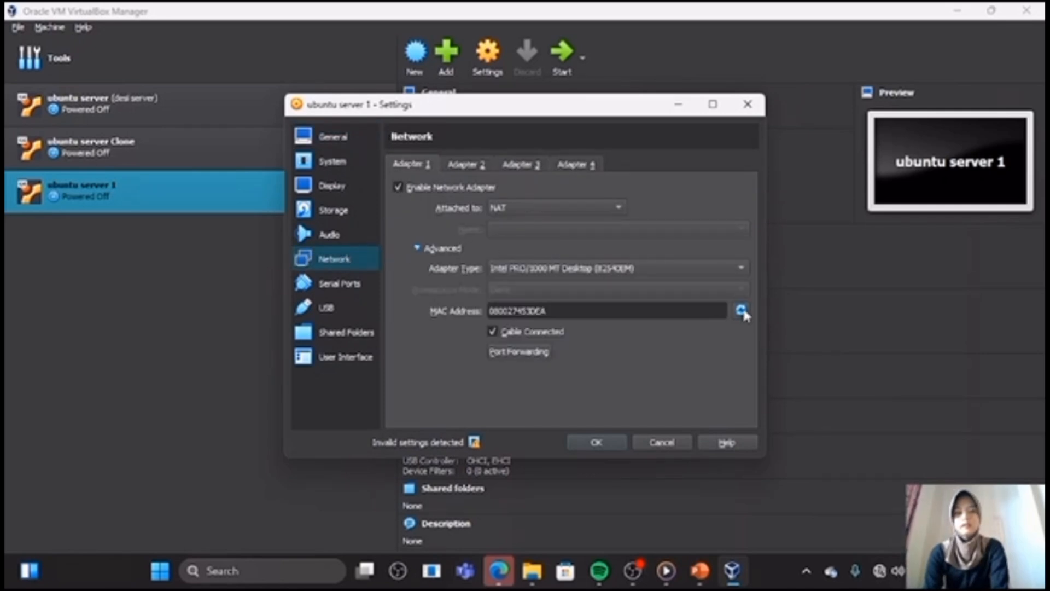
left_click(597, 443)
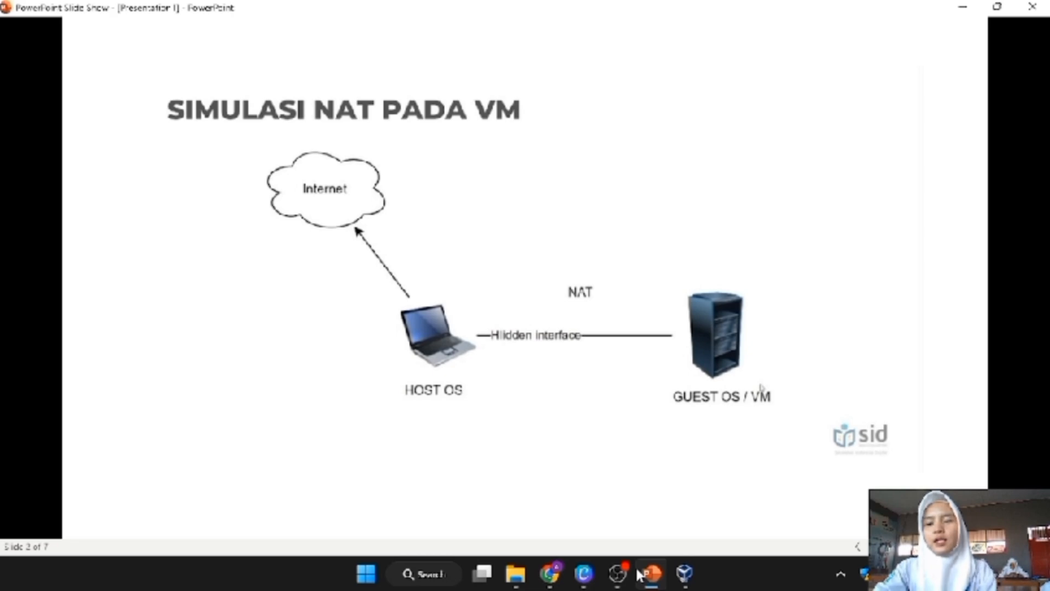
Switch from the slides to VirtualBox Manager and set Adapter 1 of the ubuntuserver (defaultserver) machine to attach to NAT
key("alt+Tab")
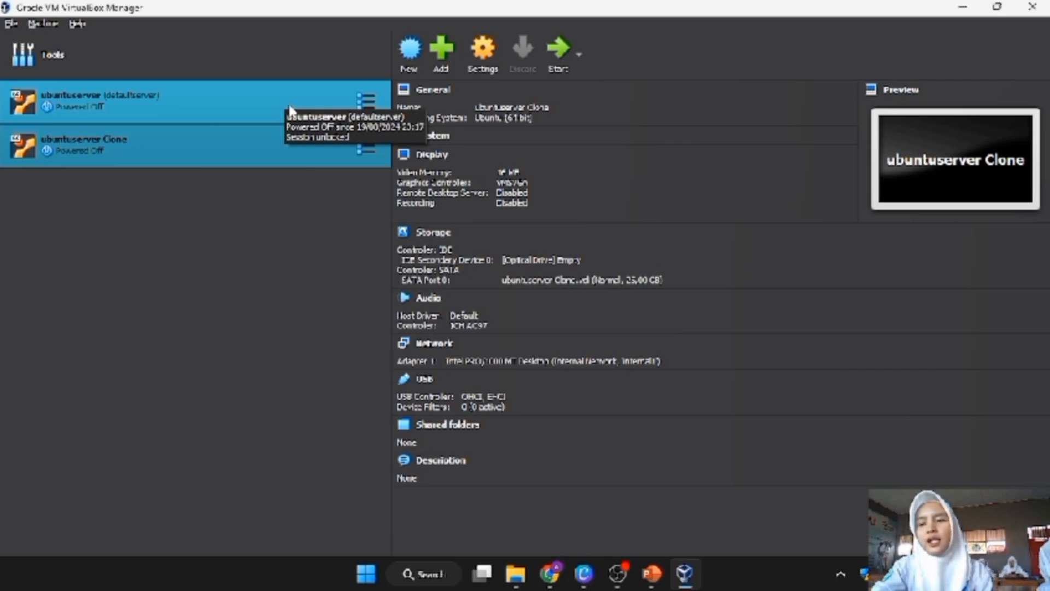
left_click(290, 110, "ctrl")
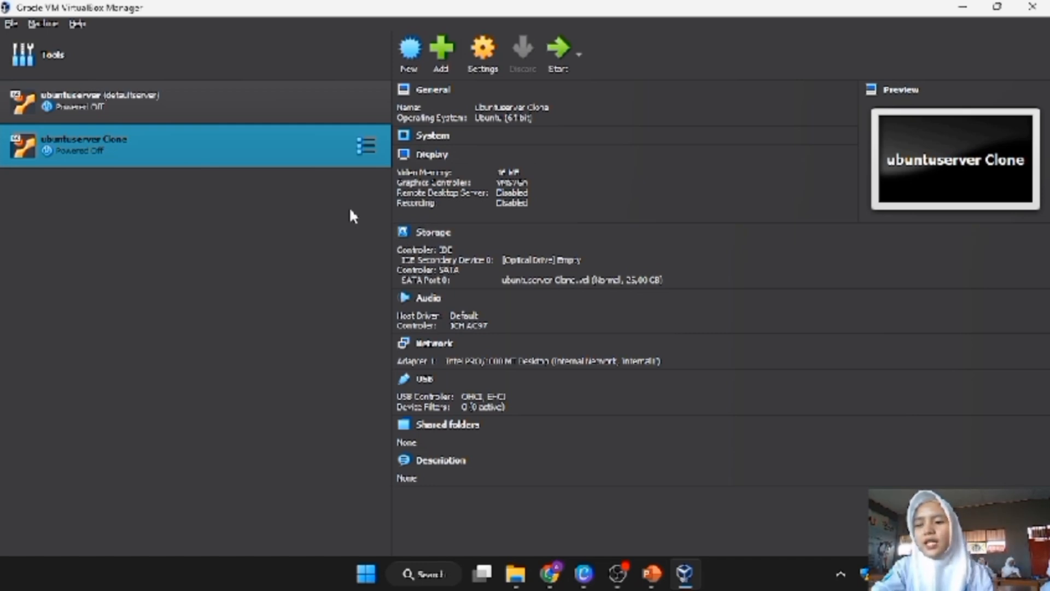
left_click(224, 97, "ctrl")
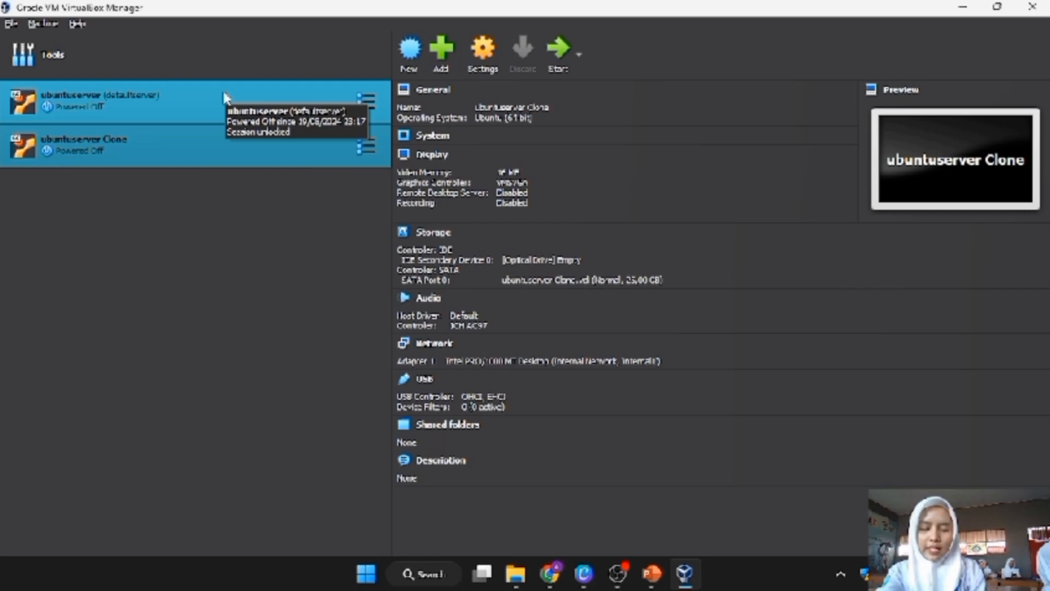
left_click(224, 98)
right_click(224, 94)
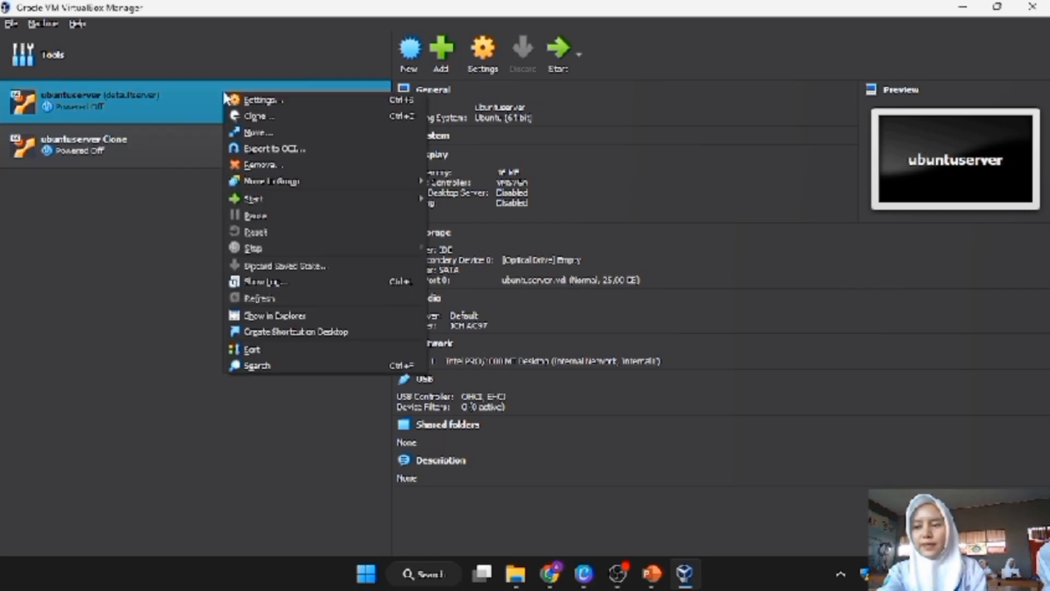
left_click(262, 99)
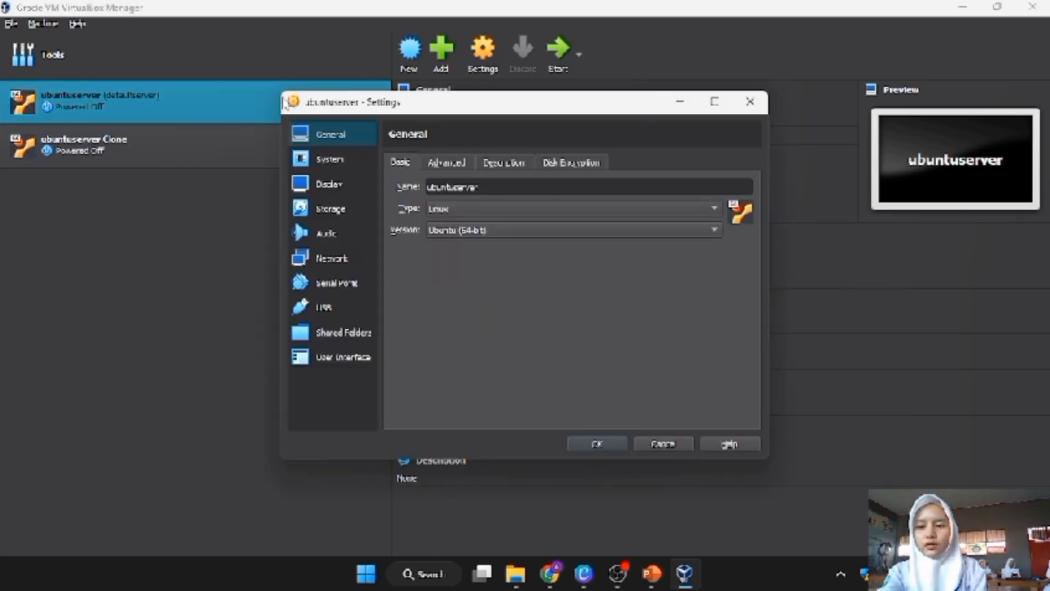
left_click(336, 259)
left_click(616, 204)
left_click(619, 206)
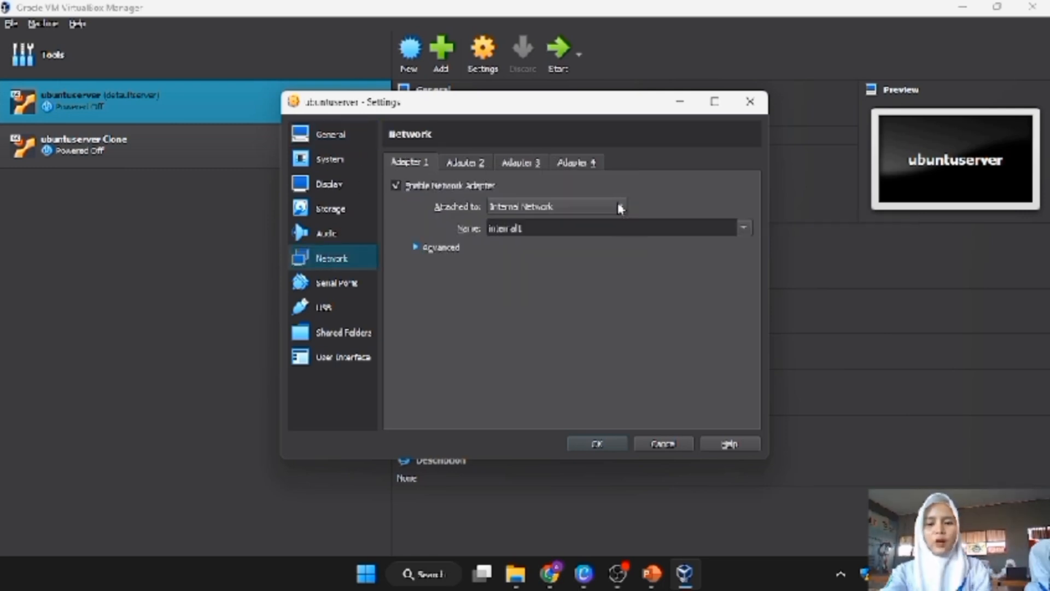
left_click(619, 207)
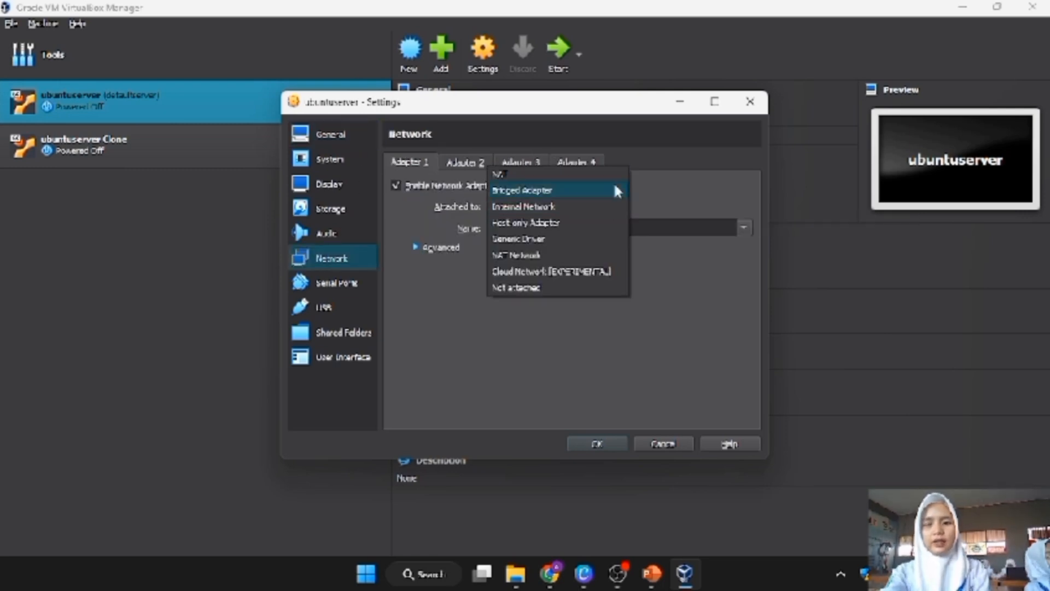
left_click(612, 174)
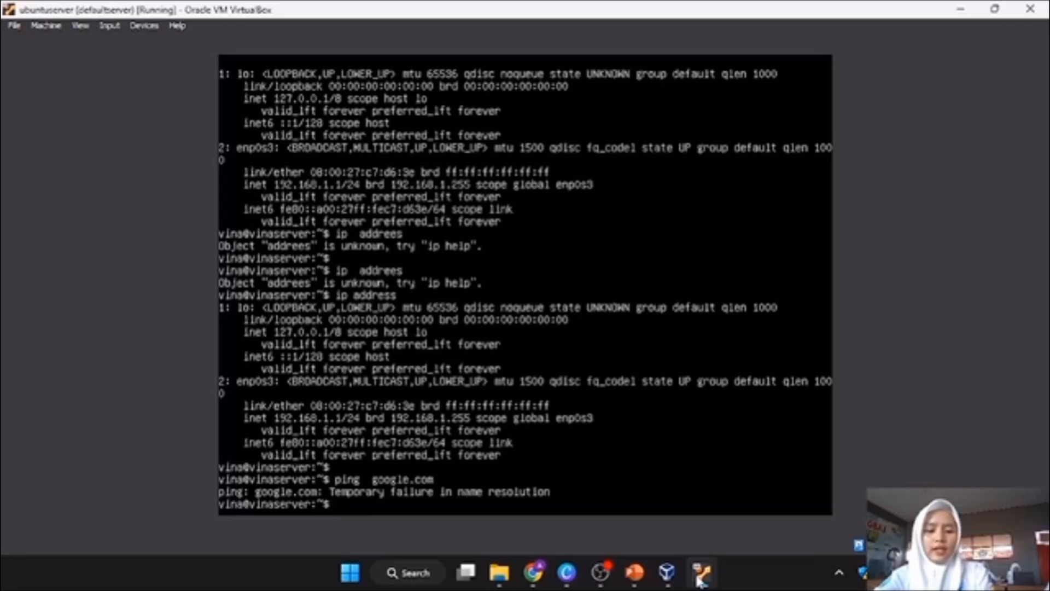
Run ip address in the ubuntuserver guest terminal to list its network interfaces
type("ip")
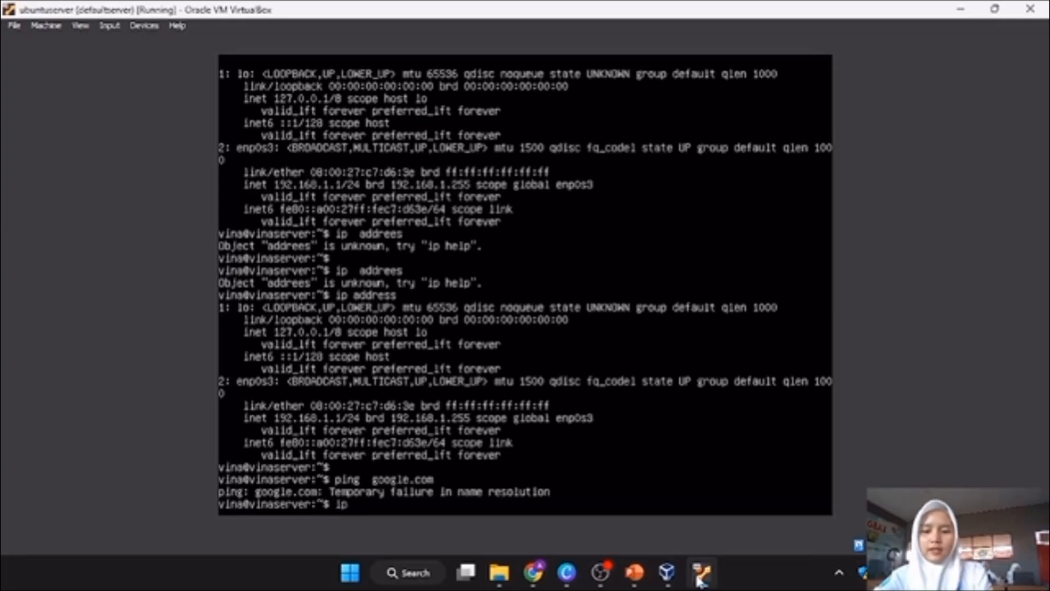
type(" address")
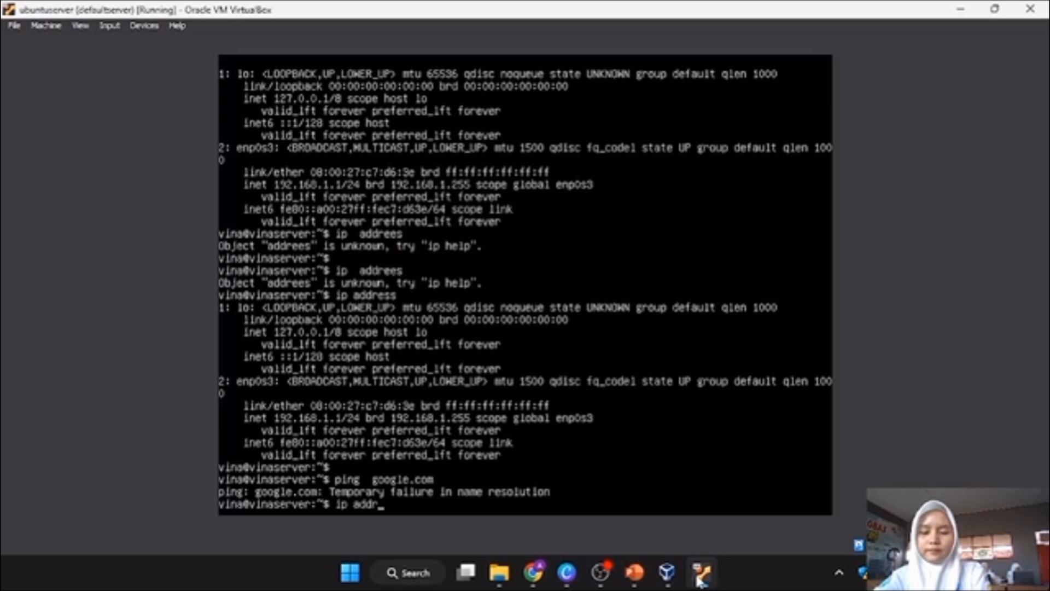
key("Return")
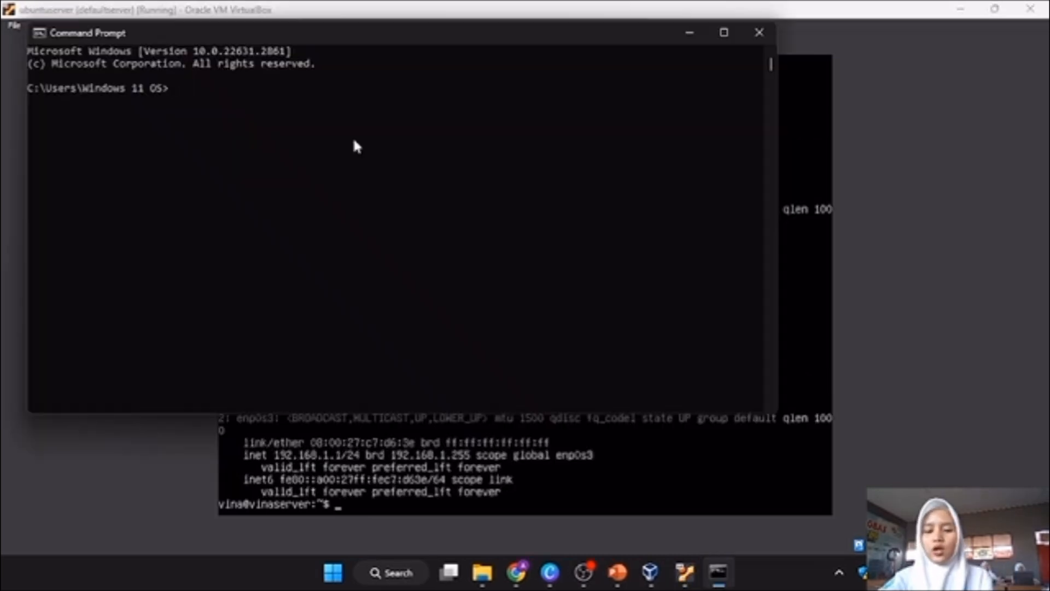
Ping google.com from the host's Command Prompt to test its internet connection
type("ping")
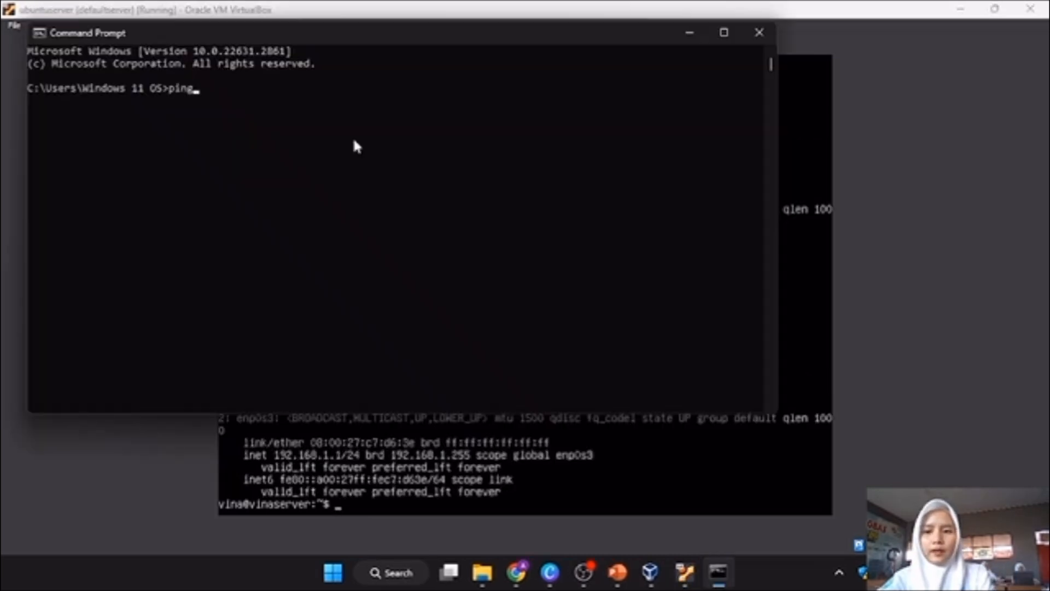
type(" google.com")
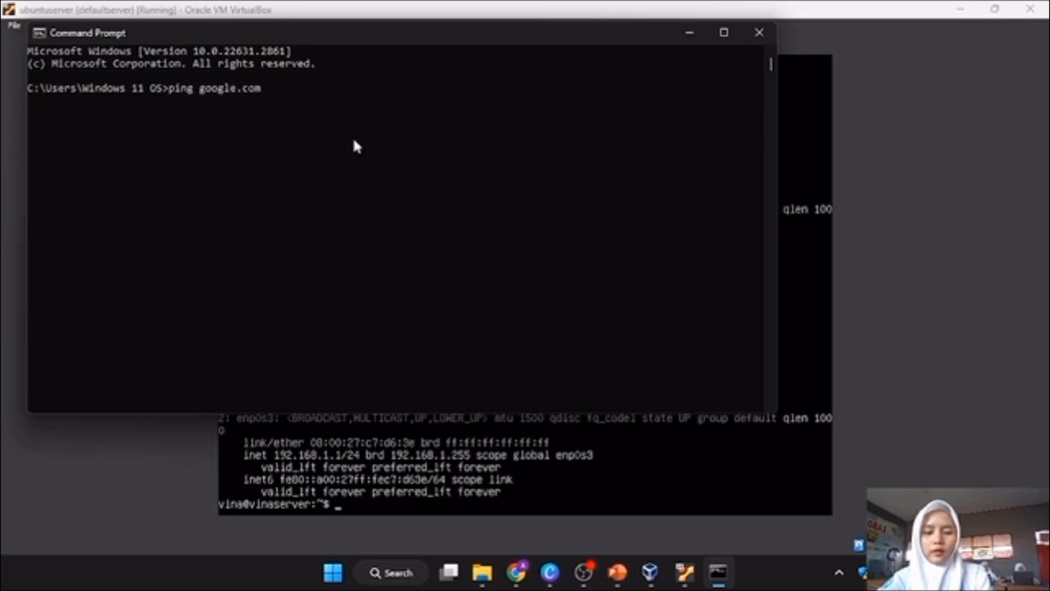
key("Return")
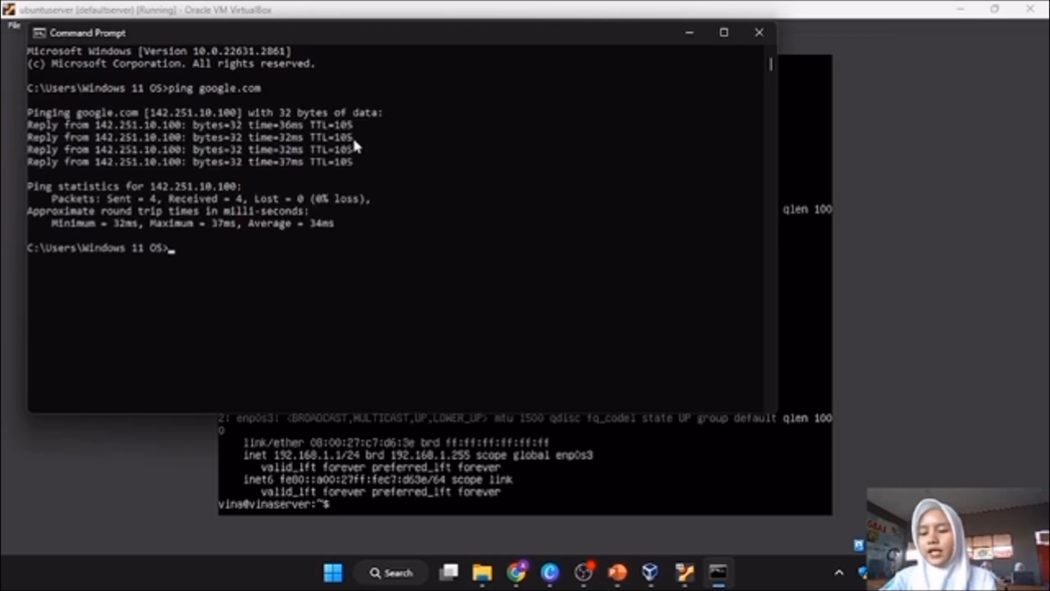